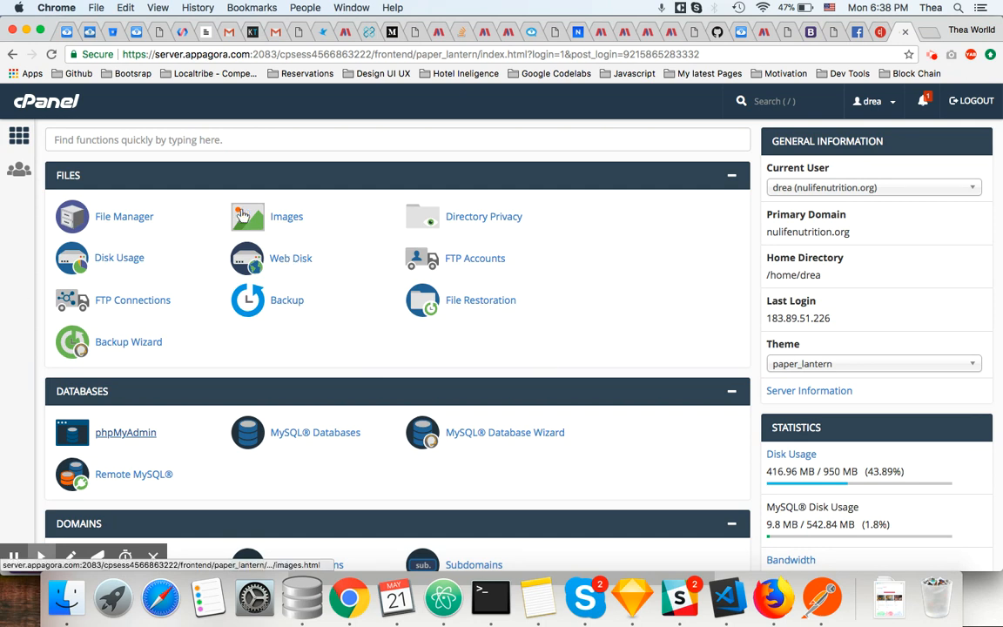
Open the public_html folder in the File Manager
{"action": "left_click", "coordinate": [135, 217]}
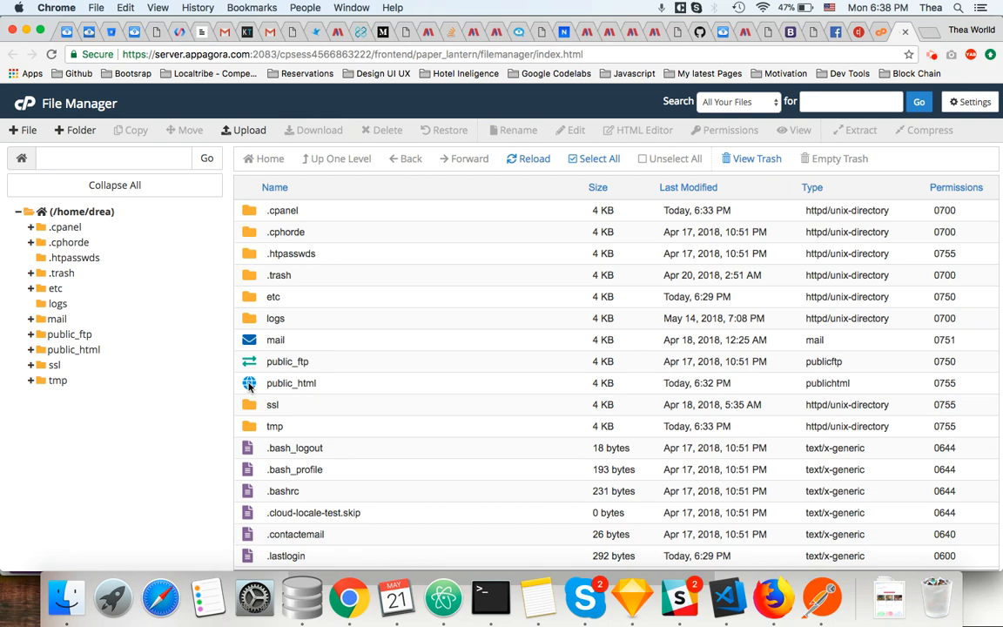
{"action": "scroll", "coordinate": [243, 399], "scroll_direction": "up", "scroll_amount": 5, "text": "ctrl"}
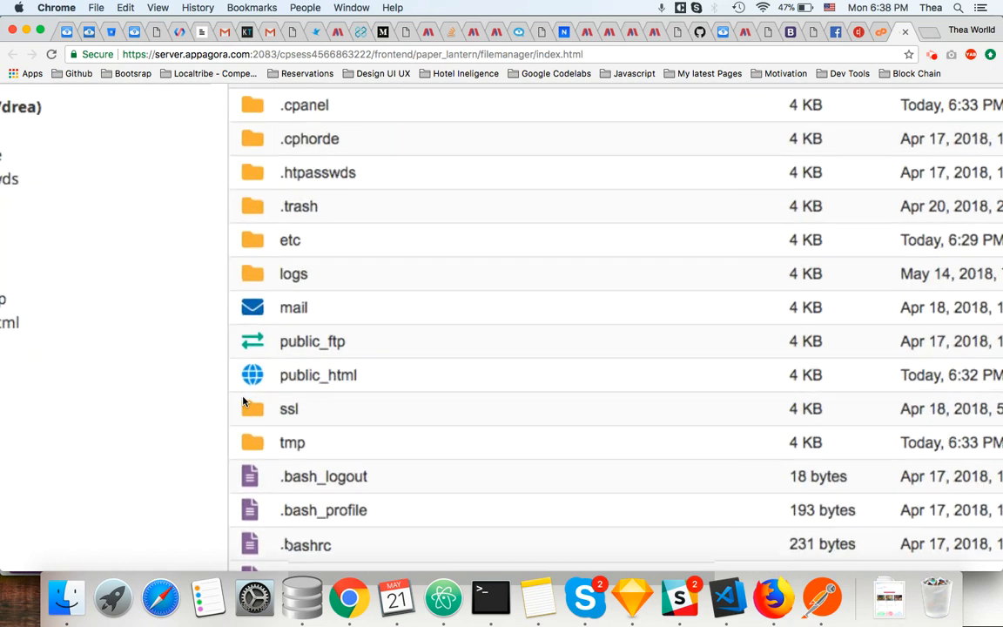
{"action": "scroll", "coordinate": [249, 452], "scroll_direction": "down", "scroll_amount": 5, "text": "ctrl"}
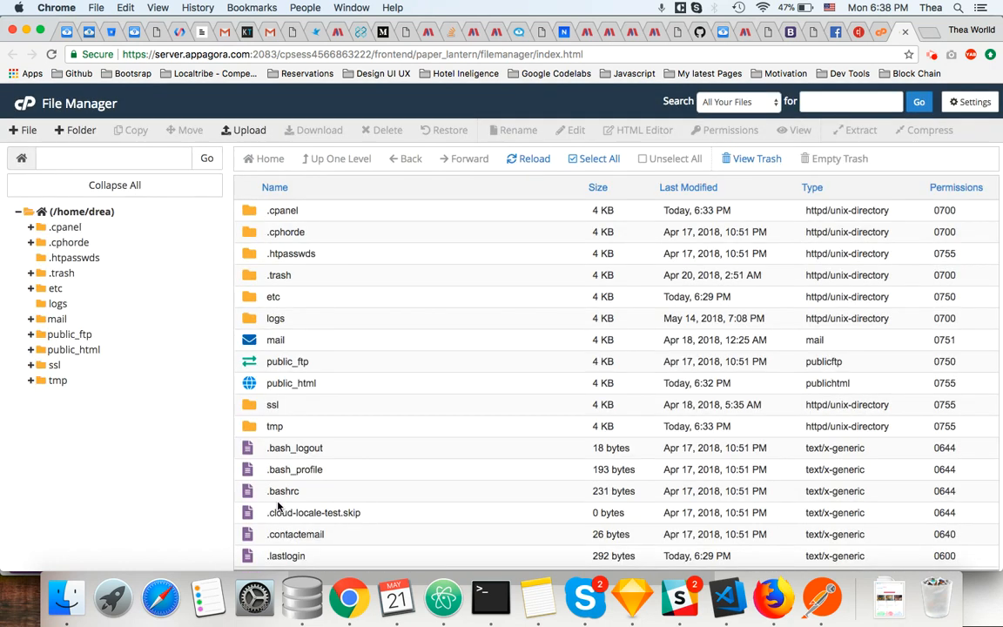
{"action": "double_click", "coordinate": [249, 387]}
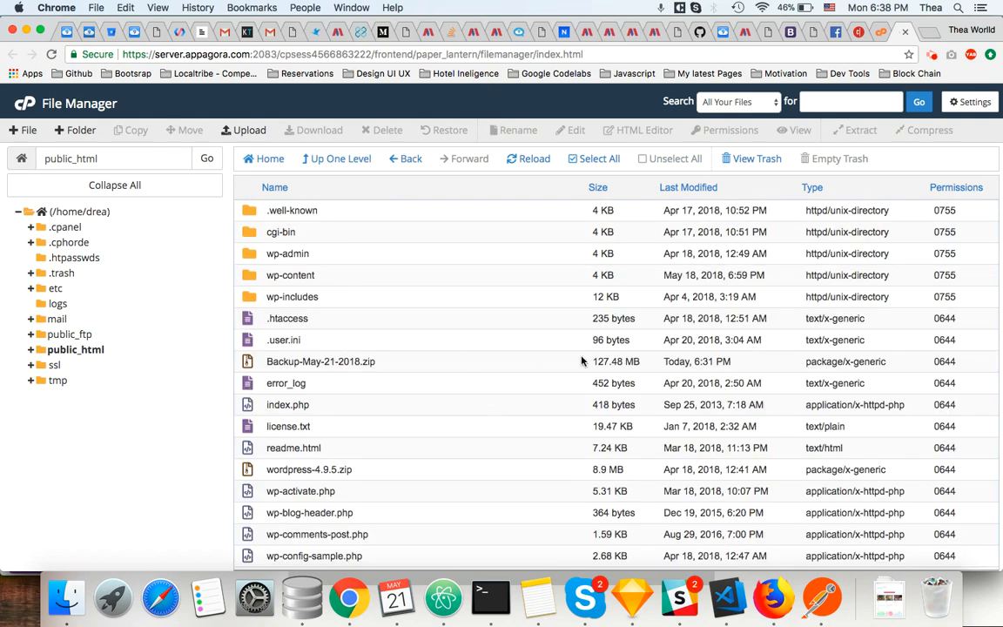
Delete Backup-May-21-2018.zip from public_html permanently, skipping the trash
{"action": "left_click", "coordinate": [254, 362]}
{"action": "right_click", "coordinate": [254, 362]}
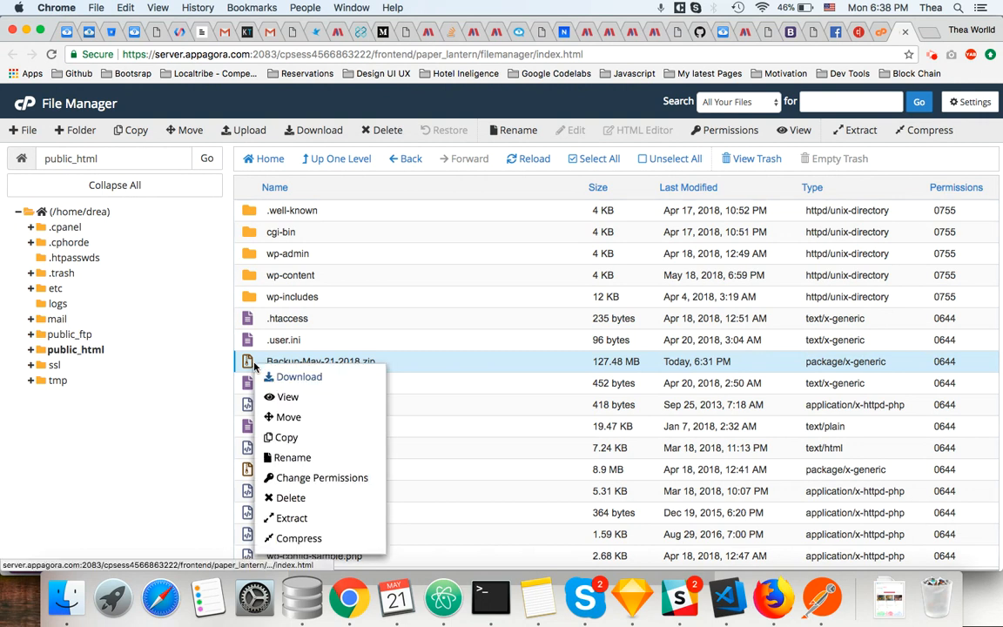
{"action": "left_click", "coordinate": [312, 499]}
{"action": "left_click", "coordinate": [357, 332]}
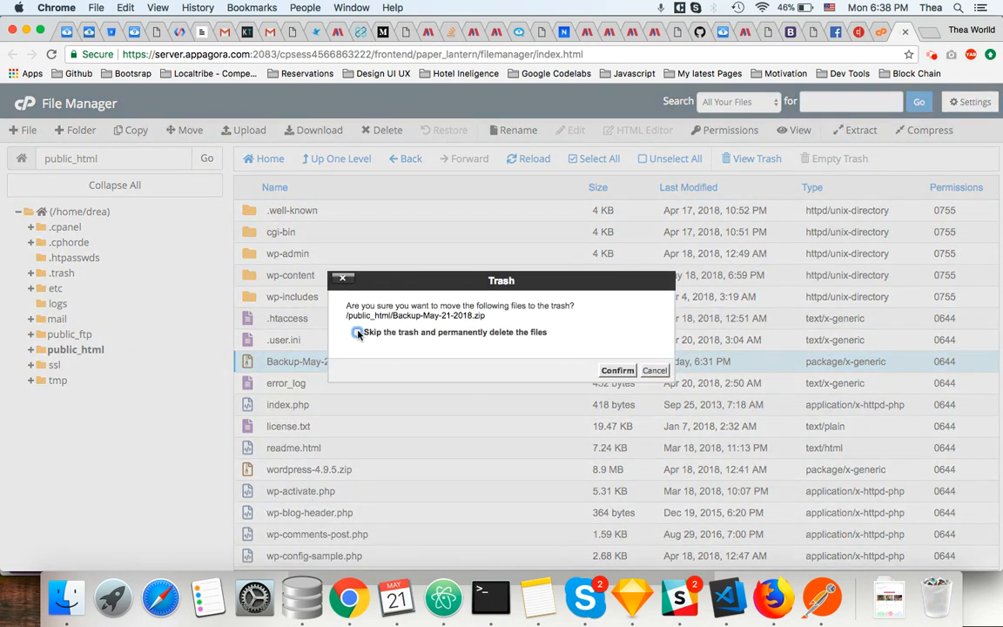
{"action": "left_click", "coordinate": [616, 371]}
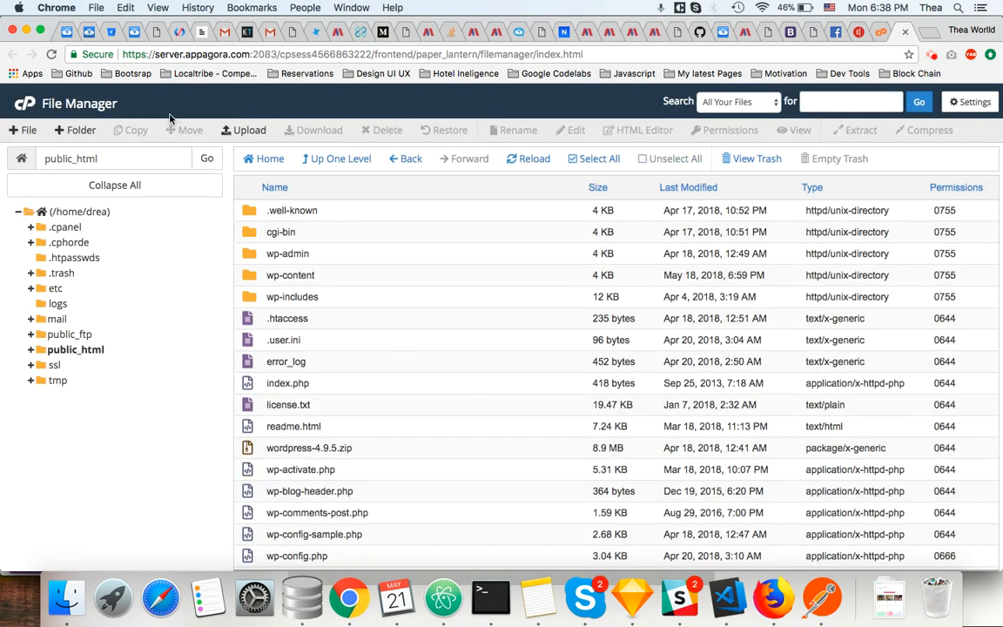
Compress everything in public_html except wordpress-4.9.5.zip into a Zip Archive
{"action": "left_click", "coordinate": [585, 159]}
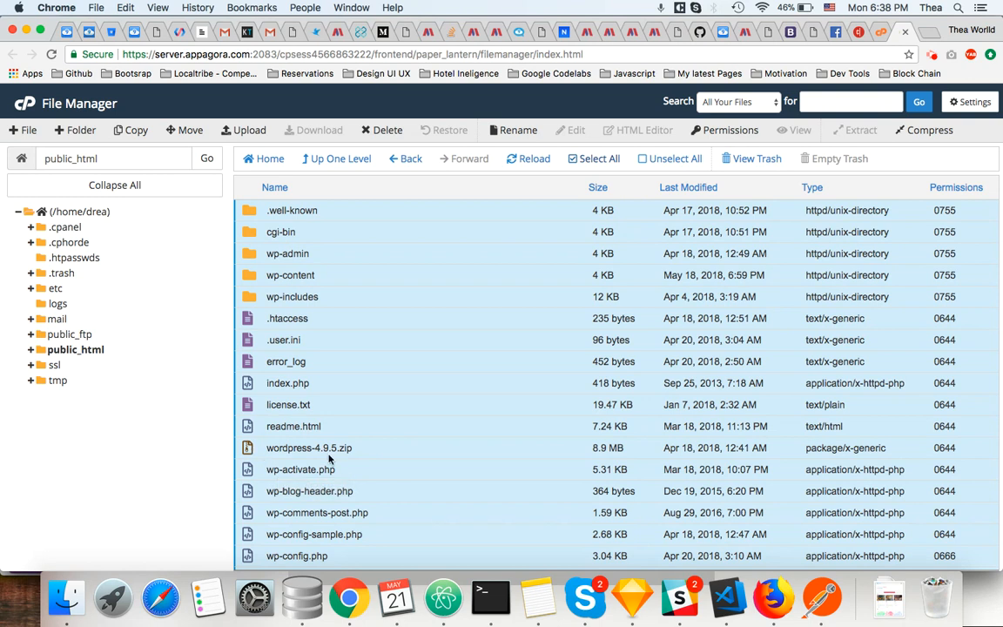
{"action": "left_click", "coordinate": [247, 447], "text": "super"}
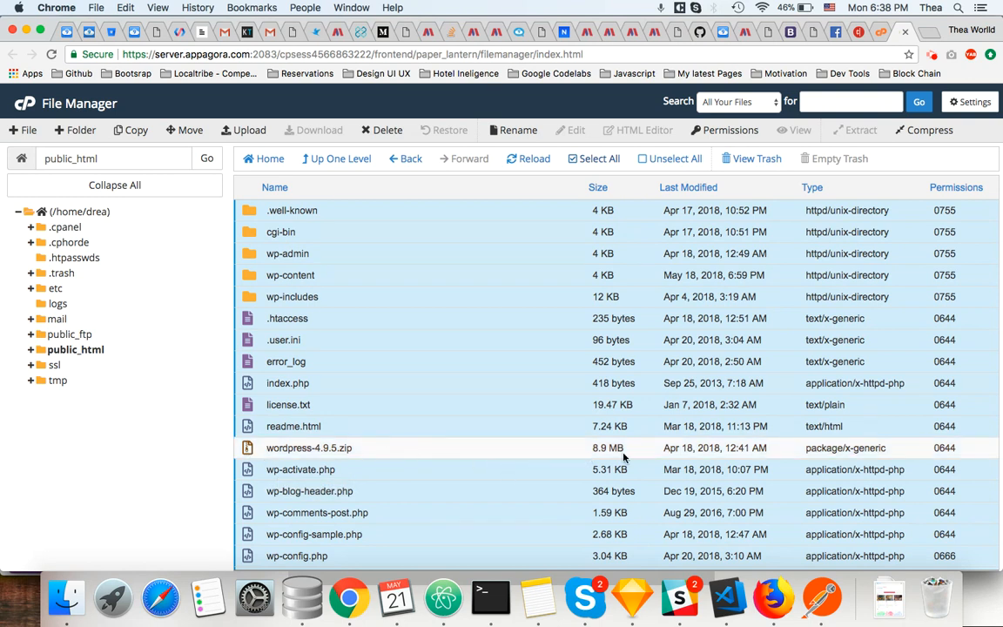
{"action": "scroll", "coordinate": [623, 457], "scroll_direction": "down", "scroll_amount": 5}
{"action": "scroll", "coordinate": [624, 458], "scroll_direction": "up", "scroll_amount": 5}
{"action": "scroll", "coordinate": [617, 403], "scroll_direction": "down", "scroll_amount": 3}
{"action": "scroll", "coordinate": [617, 403], "scroll_direction": "up", "scroll_amount": 5}
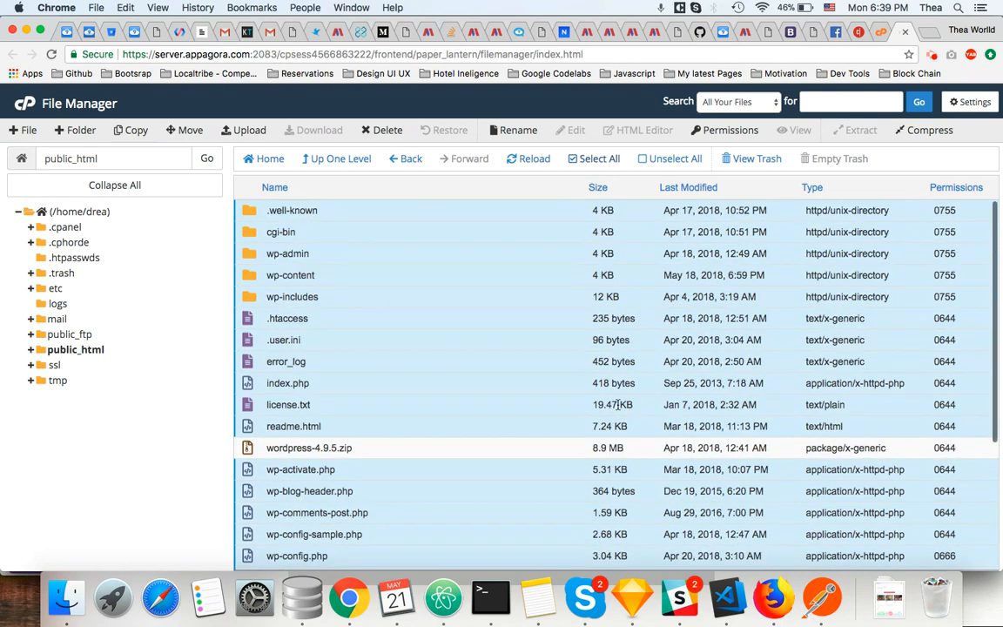
{"action": "left_click", "coordinate": [928, 132]}
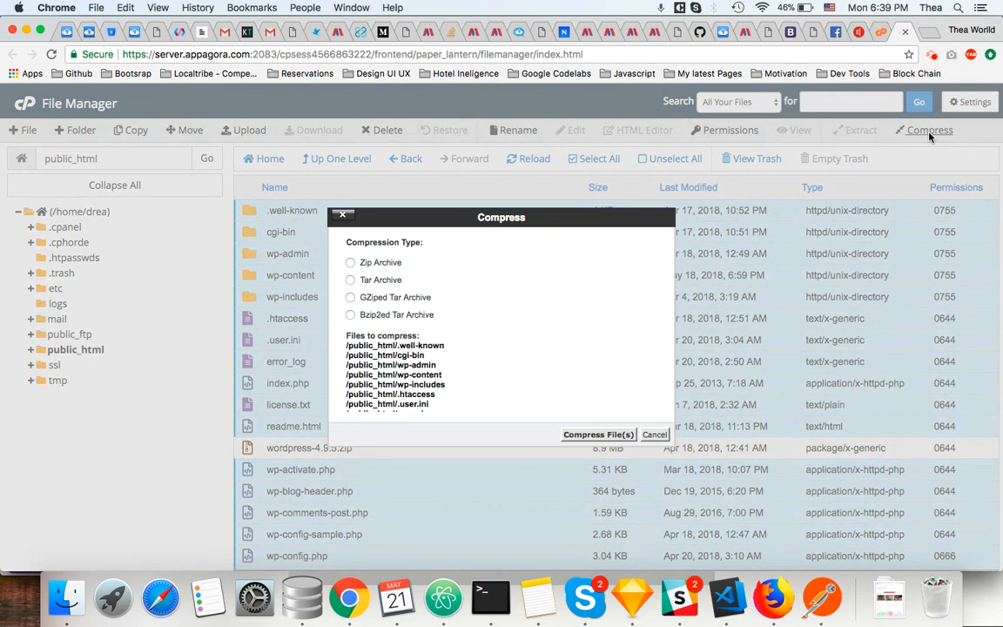
{"action": "left_click", "coordinate": [366, 262]}
{"action": "left_click", "coordinate": [598, 434]}
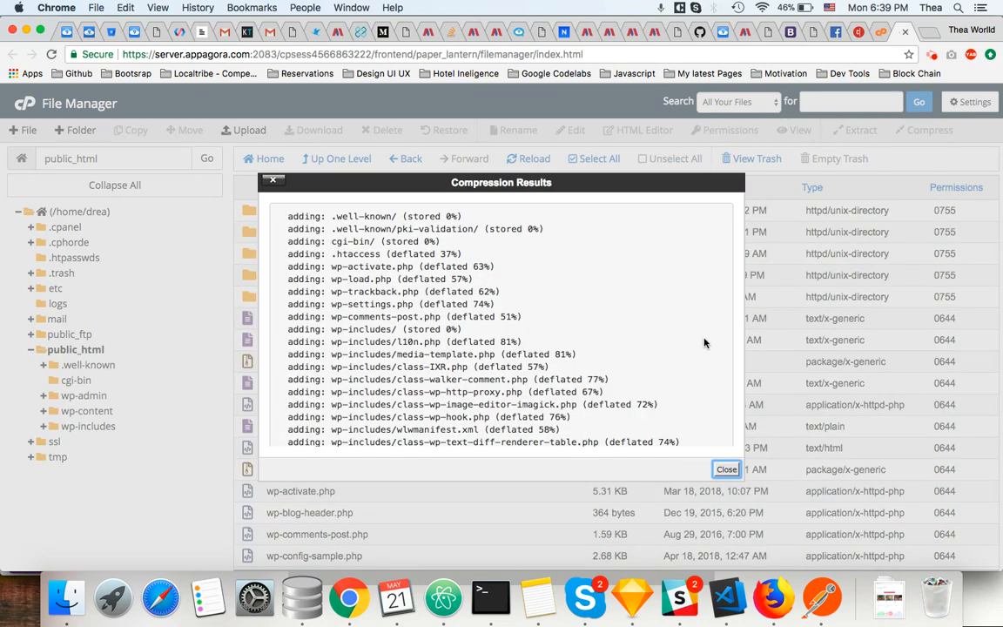
{"action": "left_click", "coordinate": [726, 470]}
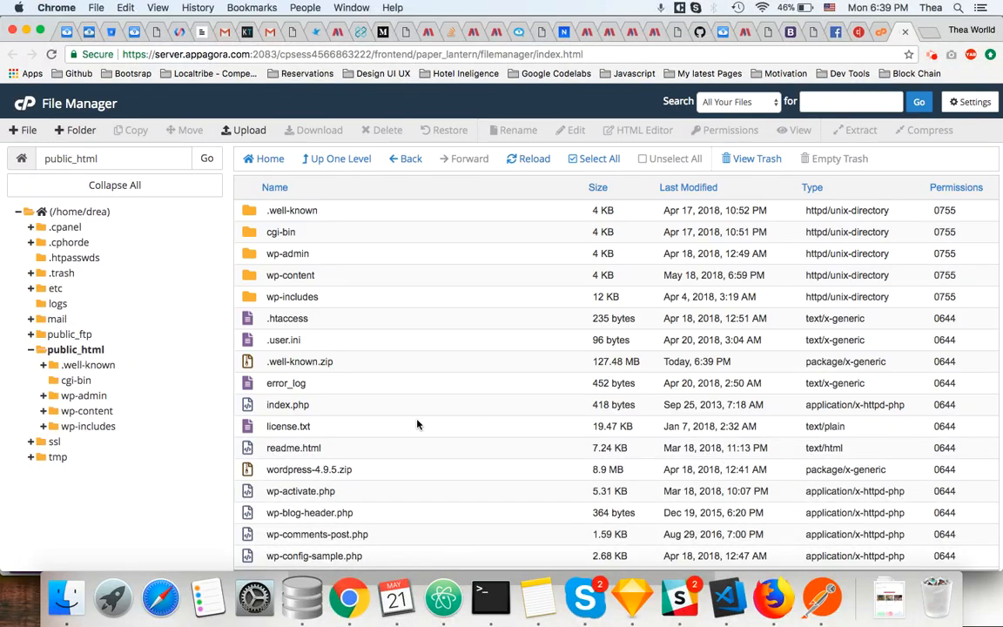
Rename .well-known.zip in public_html to Backup-May-21-2018.zip
{"action": "scroll", "coordinate": [417, 424], "scroll_direction": "down", "scroll_amount": 3}
{"action": "left_click", "coordinate": [285, 301]}
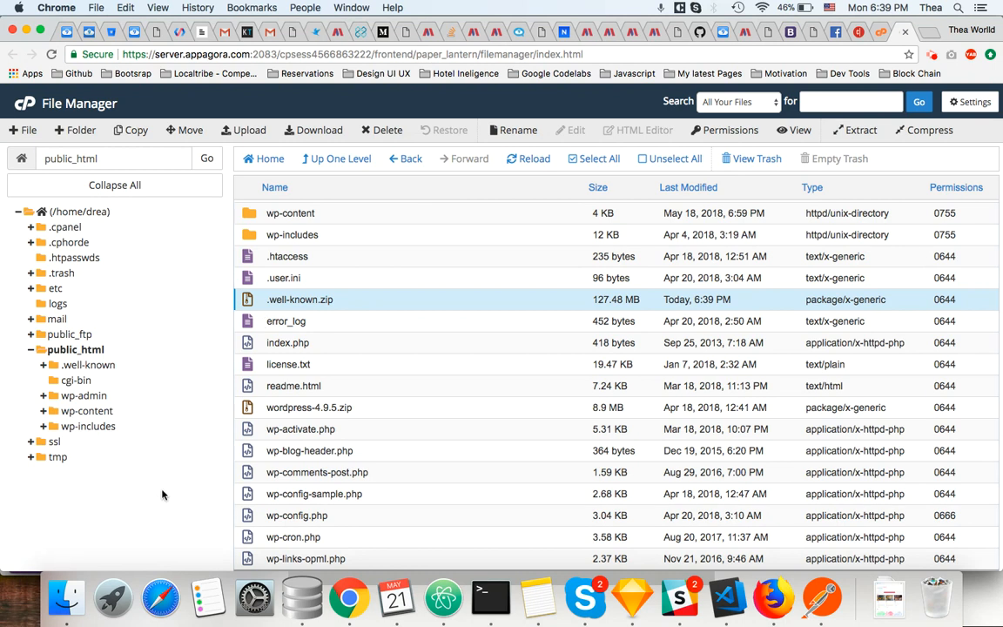
{"action": "left_click", "coordinate": [251, 322]}
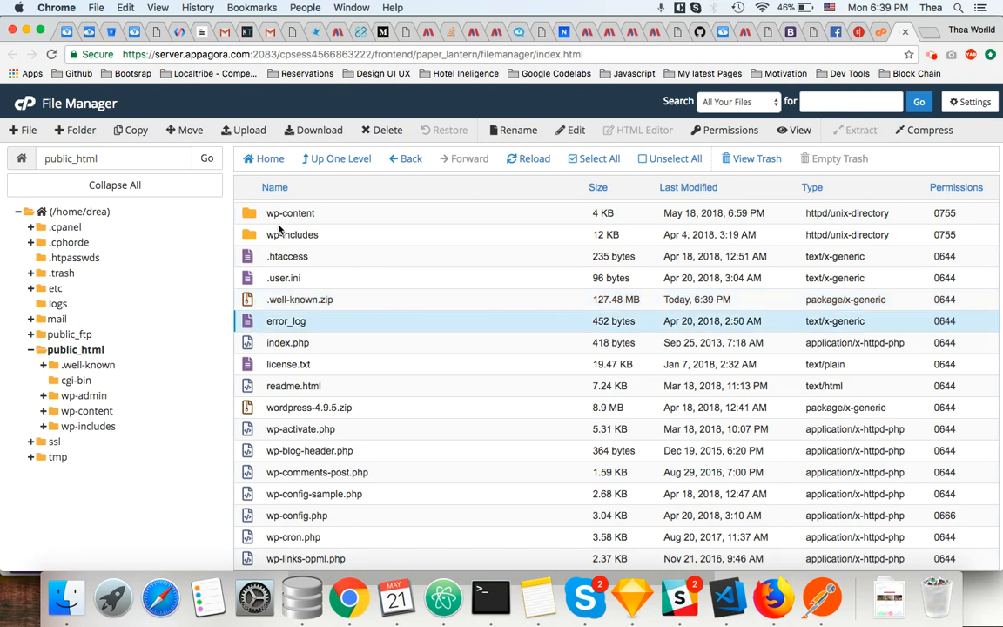
{"action": "left_click", "coordinate": [249, 300]}
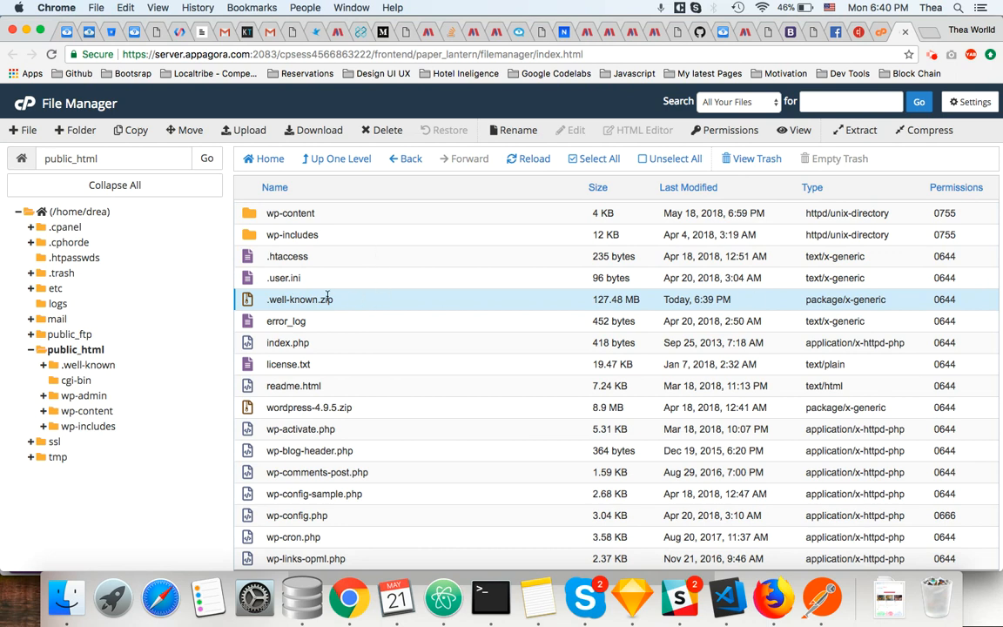
{"action": "right_click", "coordinate": [327, 298]}
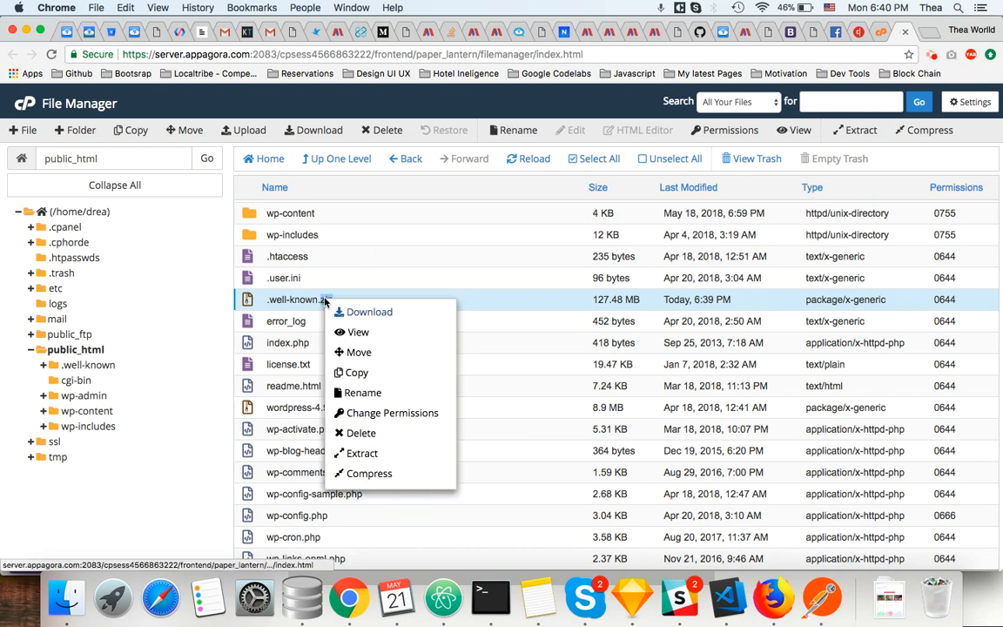
{"action": "left_click", "coordinate": [376, 393]}
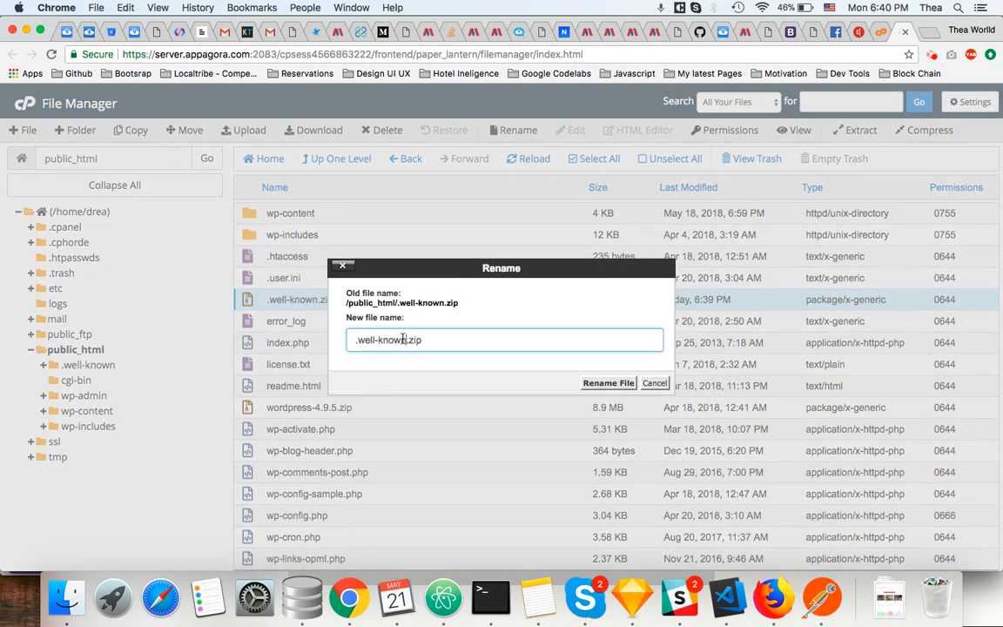
{"action": "left_click_drag", "start_coordinate": [406, 340], "coordinate": [318, 342]}
{"action": "type", "text": "ba"}
{"action": "key", "text": "BackSpace"}
{"action": "key", "text": "BackSpace"}
{"action": "type", "text": "Backup-May-21-2018"}
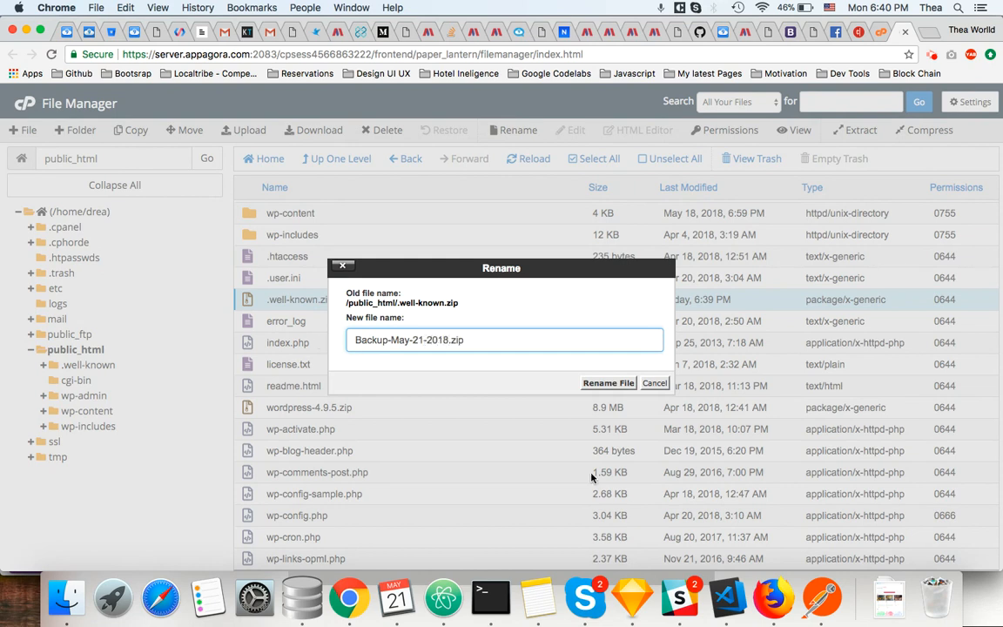
{"action": "left_click", "coordinate": [602, 383]}
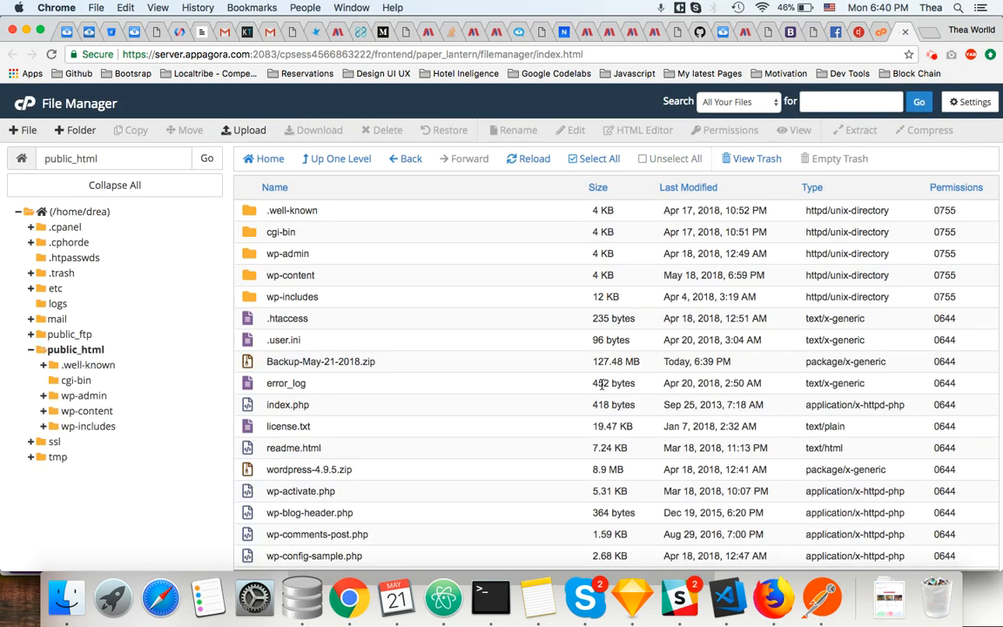
Download Backup-May-21-2018.zip from public_html to the computer
{"action": "double_click", "coordinate": [275, 362]}
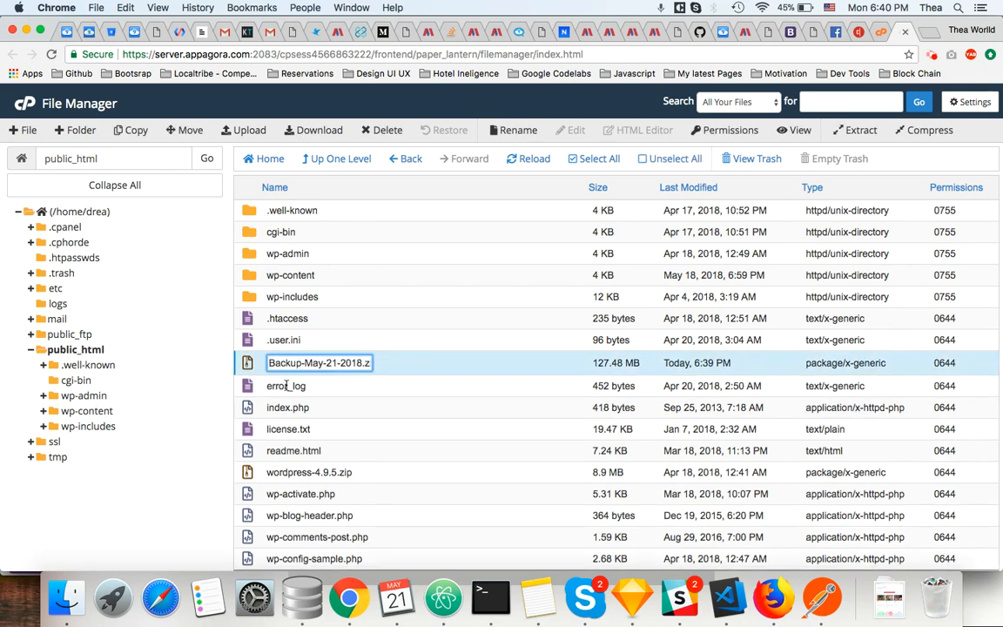
{"action": "left_click", "coordinate": [286, 385]}
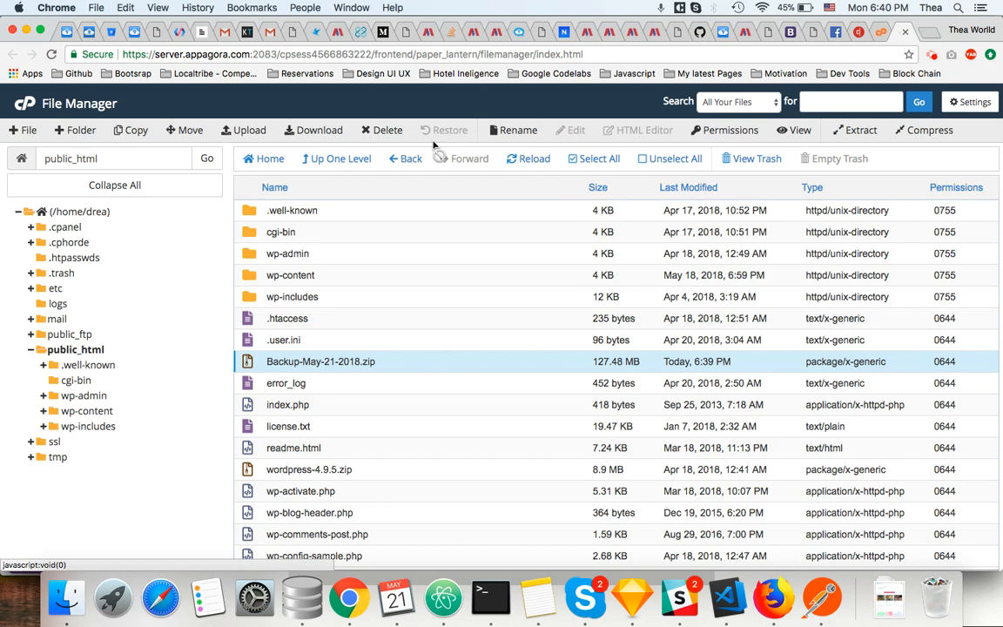
{"action": "left_click", "coordinate": [332, 131]}
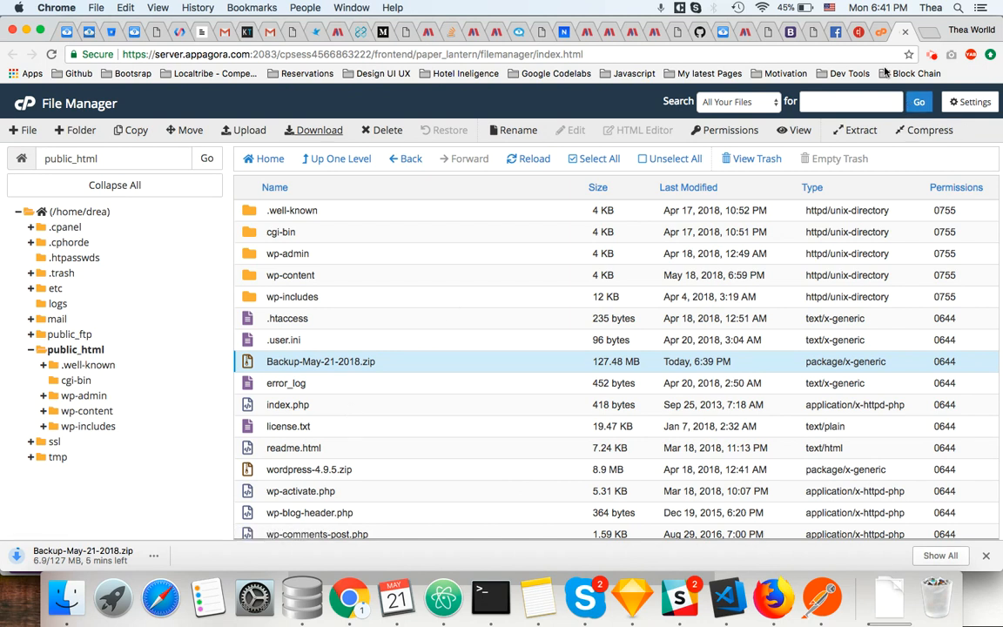
Return to the cPanel home page and open phpMyAdmin from the database tools
{"action": "left_click", "coordinate": [863, 33]}
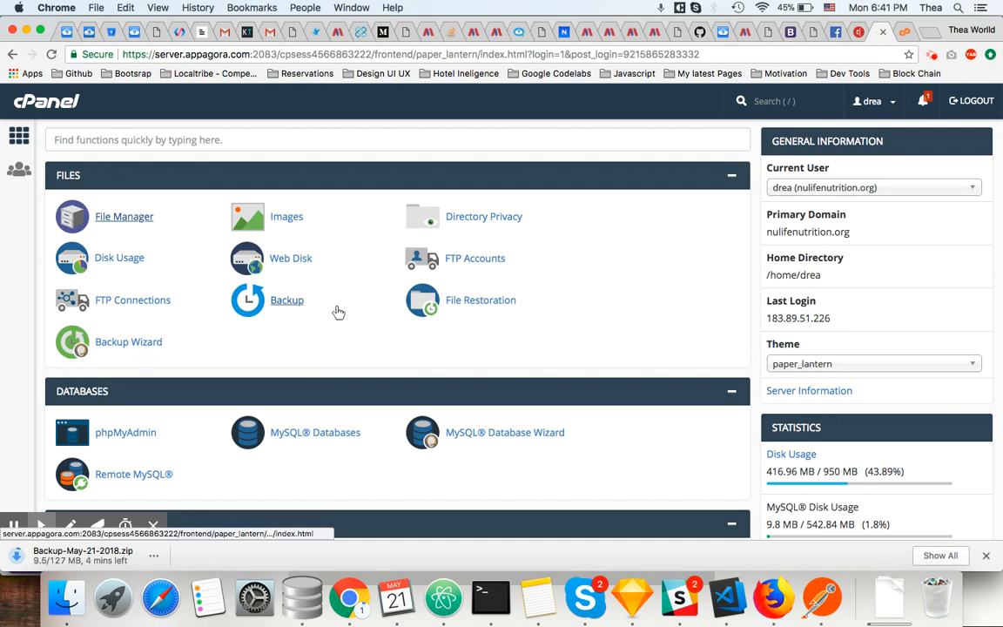
{"action": "scroll", "coordinate": [339, 312], "scroll_direction": "down", "scroll_amount": 3}
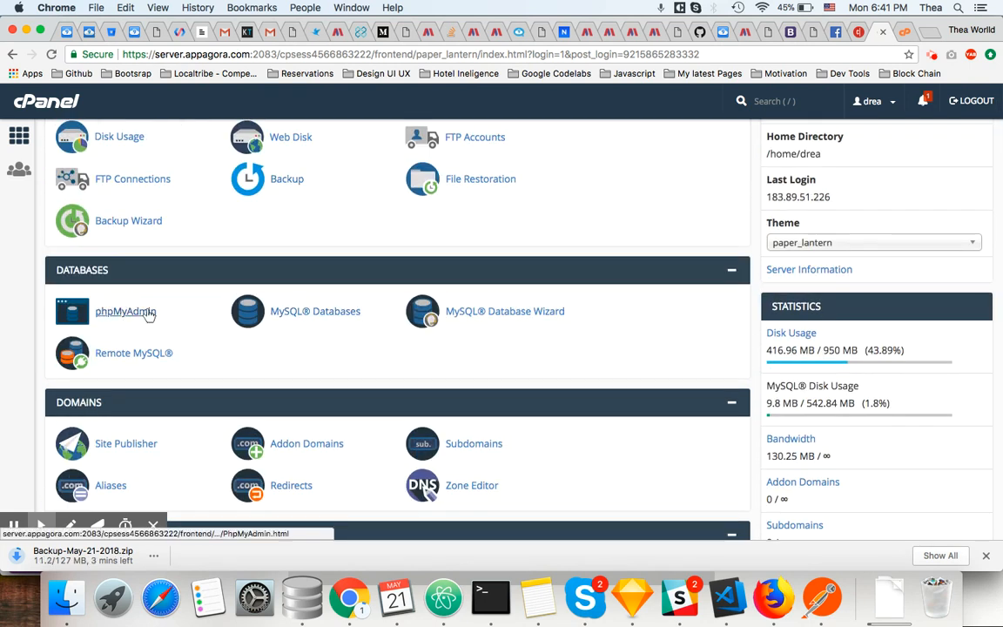
{"action": "left_click", "coordinate": [109, 317]}
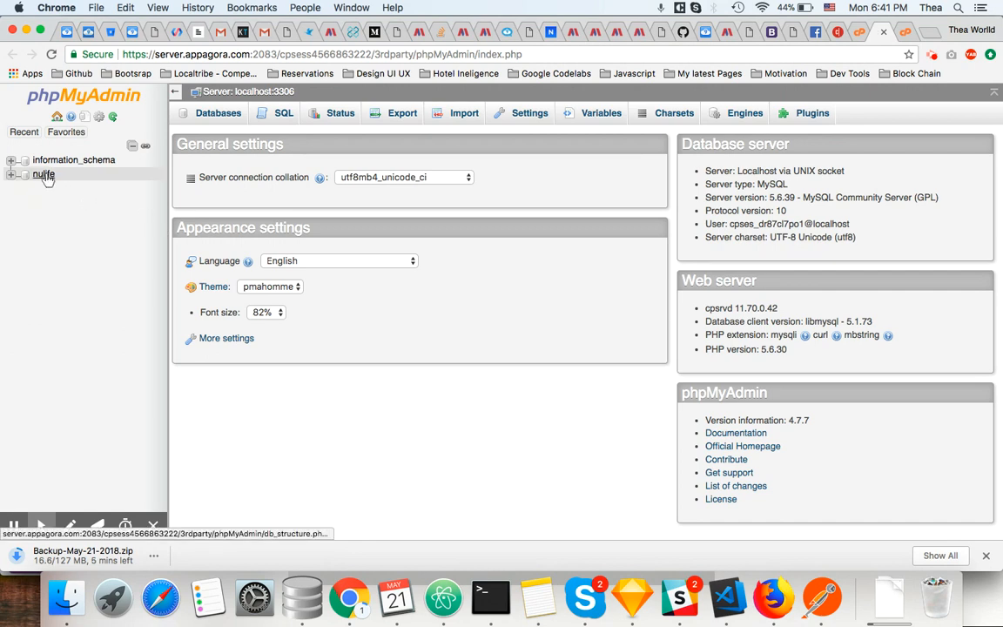
Go back to the File Manager and locate wp-config.php in public_html
{"action": "left_click", "coordinate": [903, 33]}
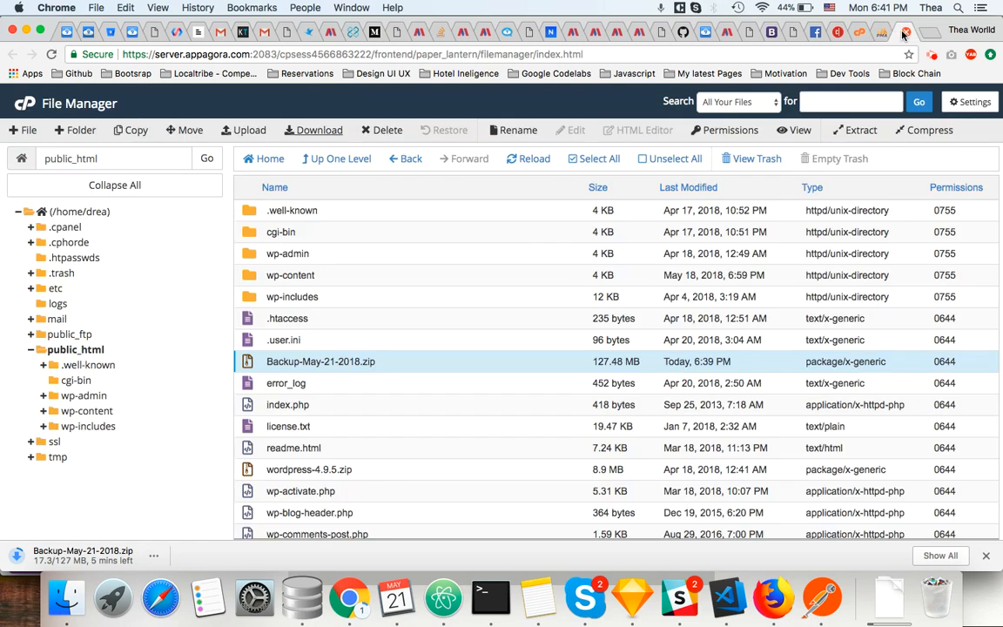
{"action": "scroll", "coordinate": [468, 376], "scroll_direction": "down", "scroll_amount": 5}
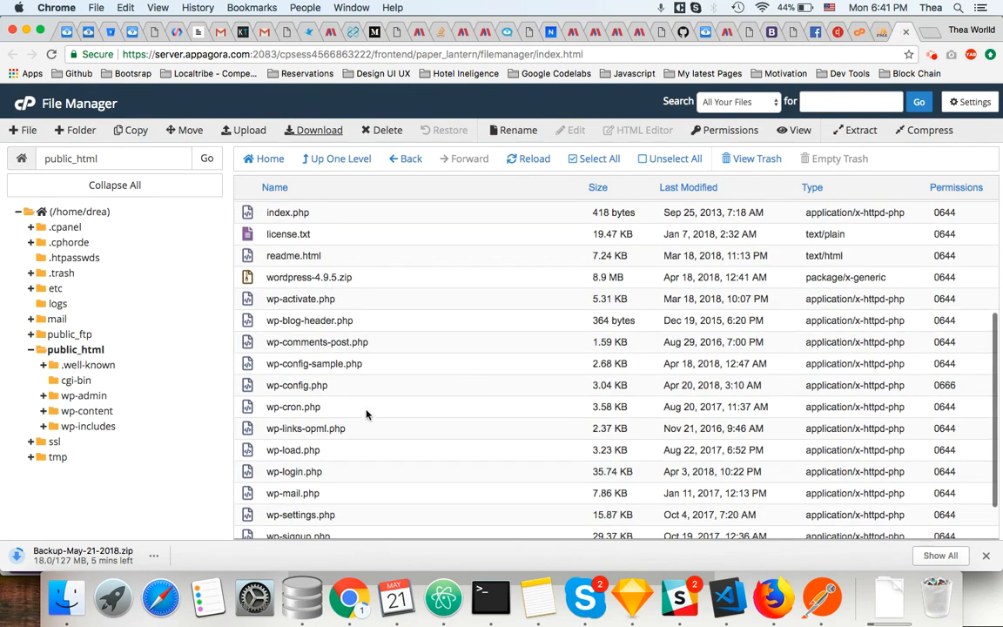
{"action": "left_click", "coordinate": [302, 385]}
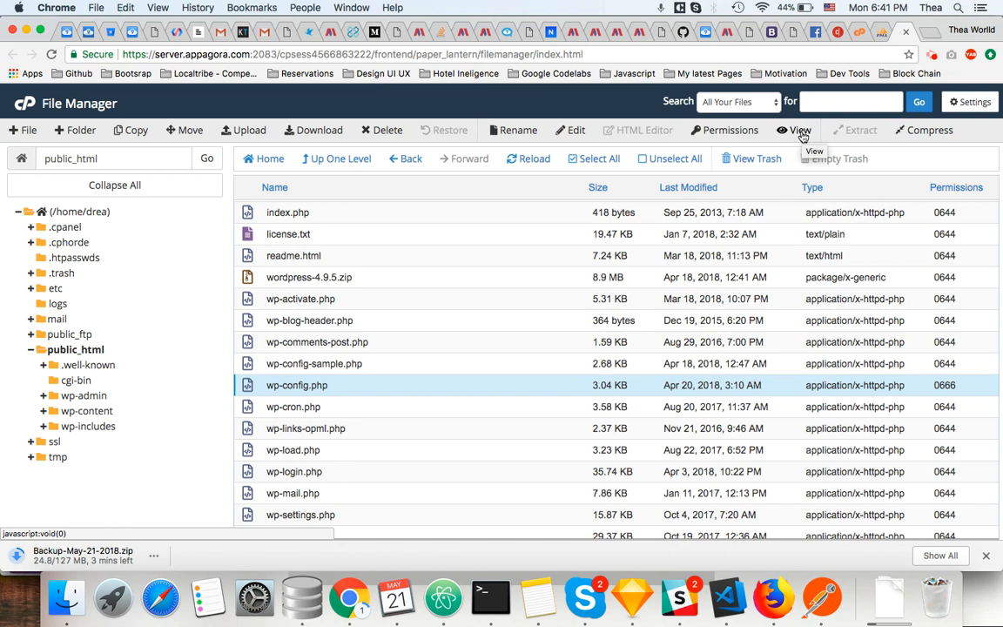
{"action": "scroll", "coordinate": [355, 334], "scroll_direction": "up", "scroll_amount": 5}
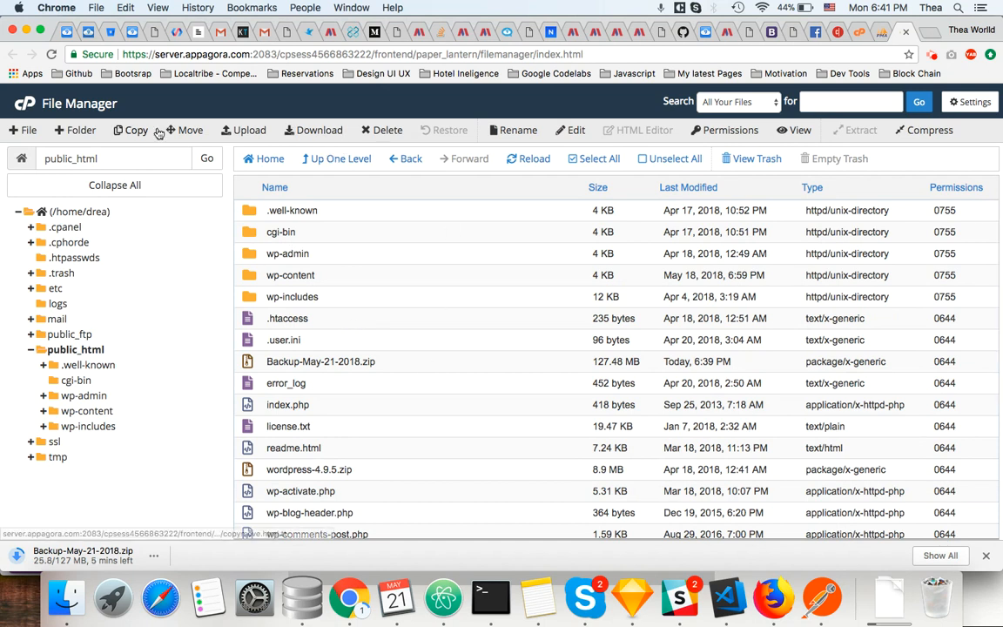
{"action": "left_click", "coordinate": [73, 158]}
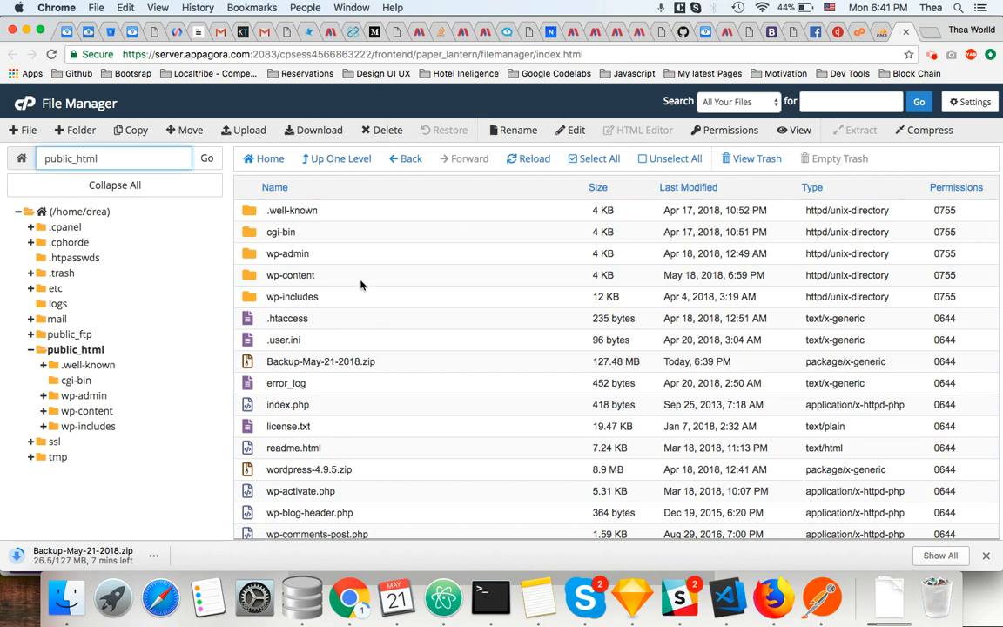
{"action": "left_click", "coordinate": [401, 403]}
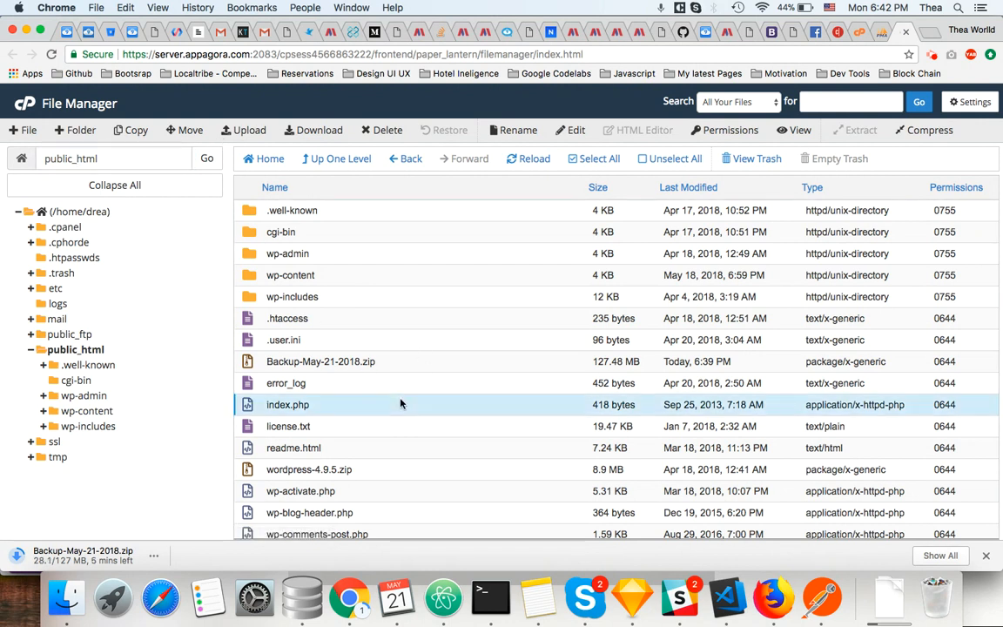
{"action": "scroll", "coordinate": [462, 467], "scroll_direction": "down", "scroll_amount": 3}
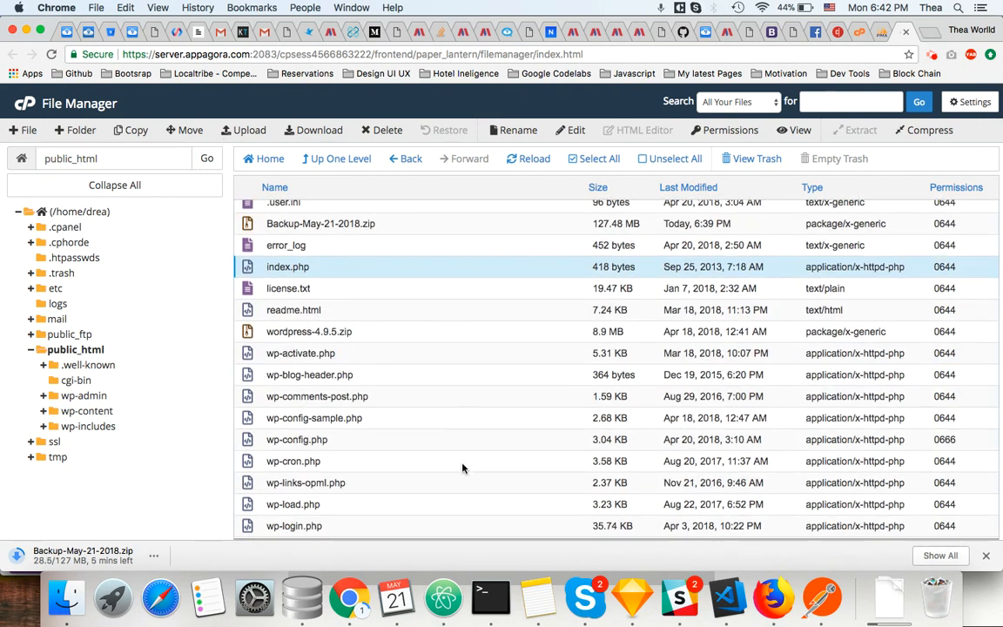
{"action": "scroll", "coordinate": [462, 468], "scroll_direction": "down", "scroll_amount": 3}
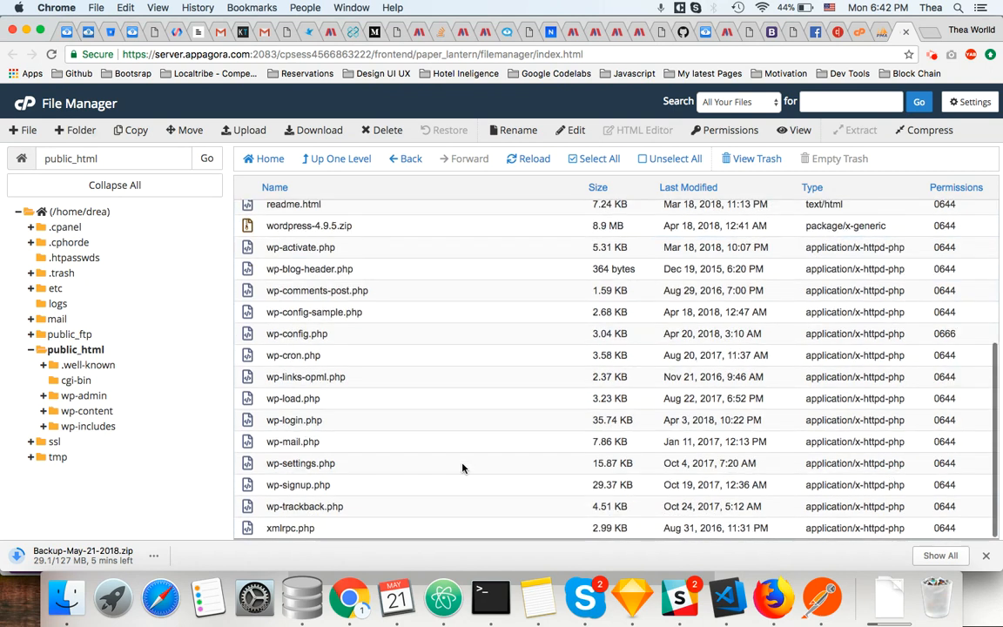
{"action": "left_click", "coordinate": [290, 334]}
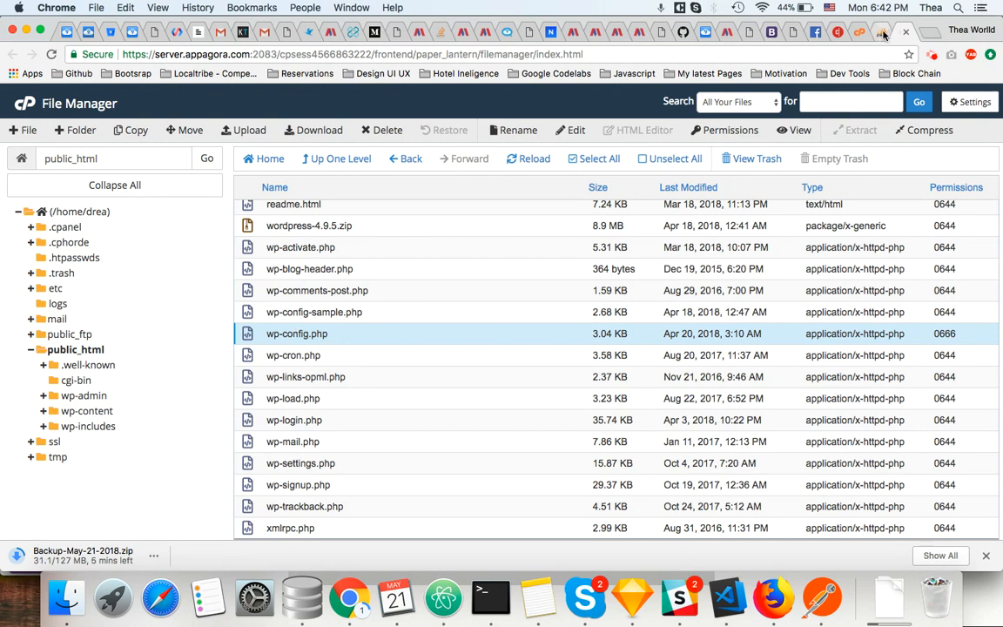
Switch back to phpMyAdmin and open the nulife database to list its tables
{"action": "left_click", "coordinate": [881, 31]}
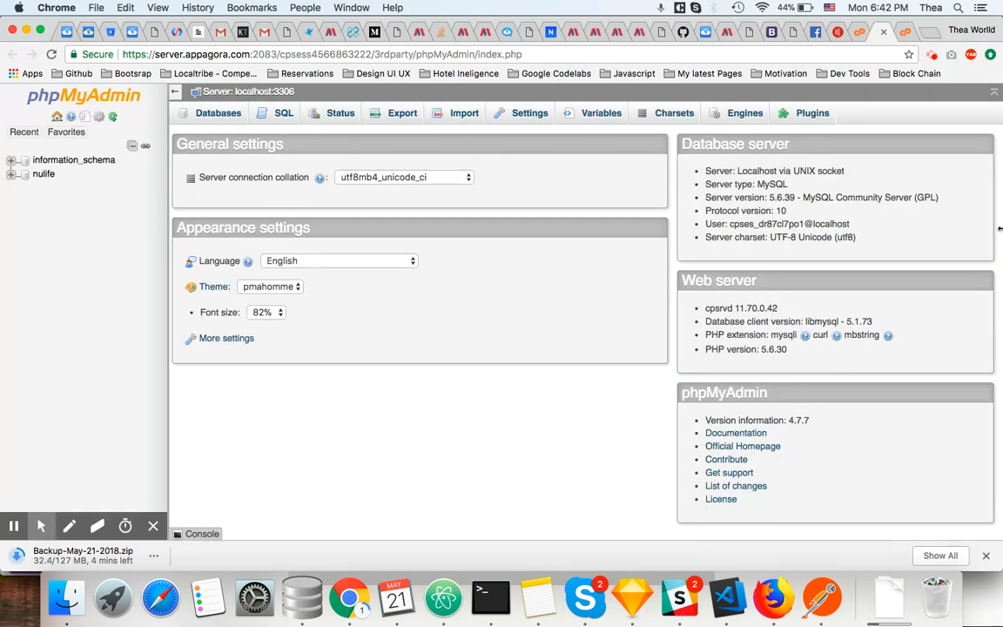
{"action": "left_click", "coordinate": [857, 35]}
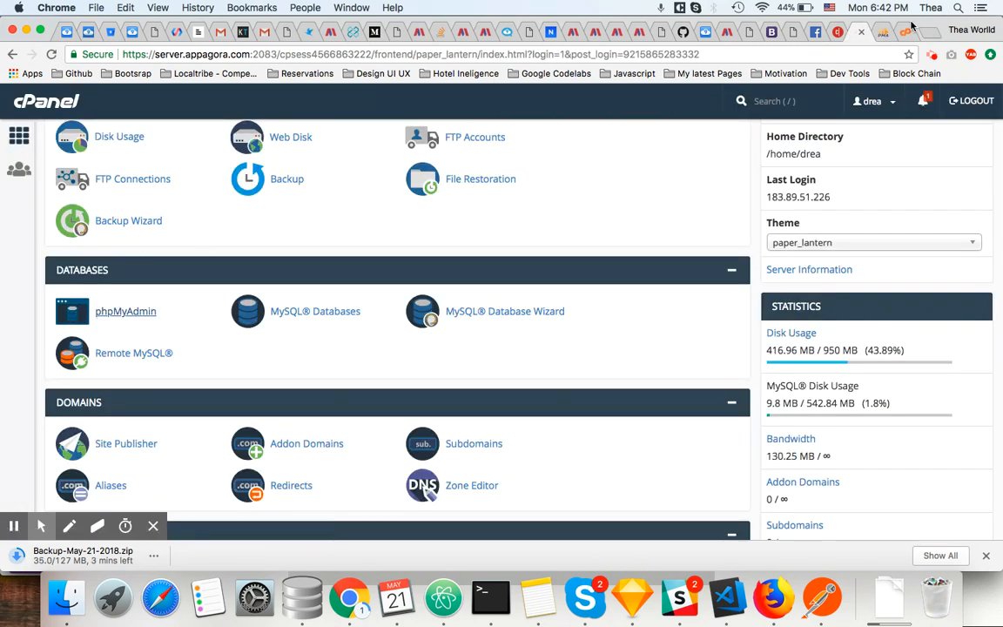
{"action": "left_click", "coordinate": [881, 34]}
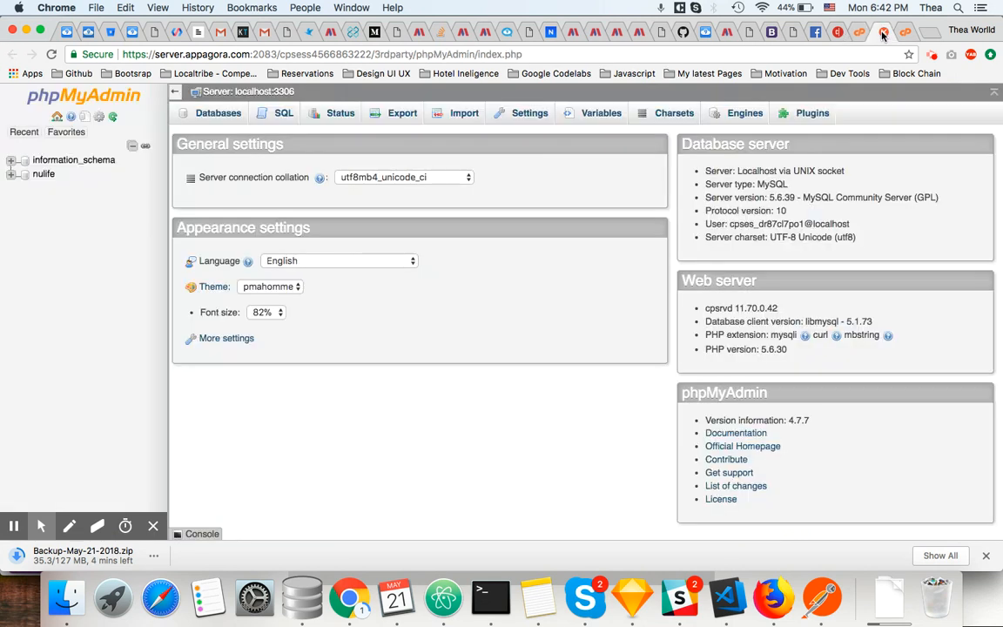
{"action": "left_click", "coordinate": [43, 174]}
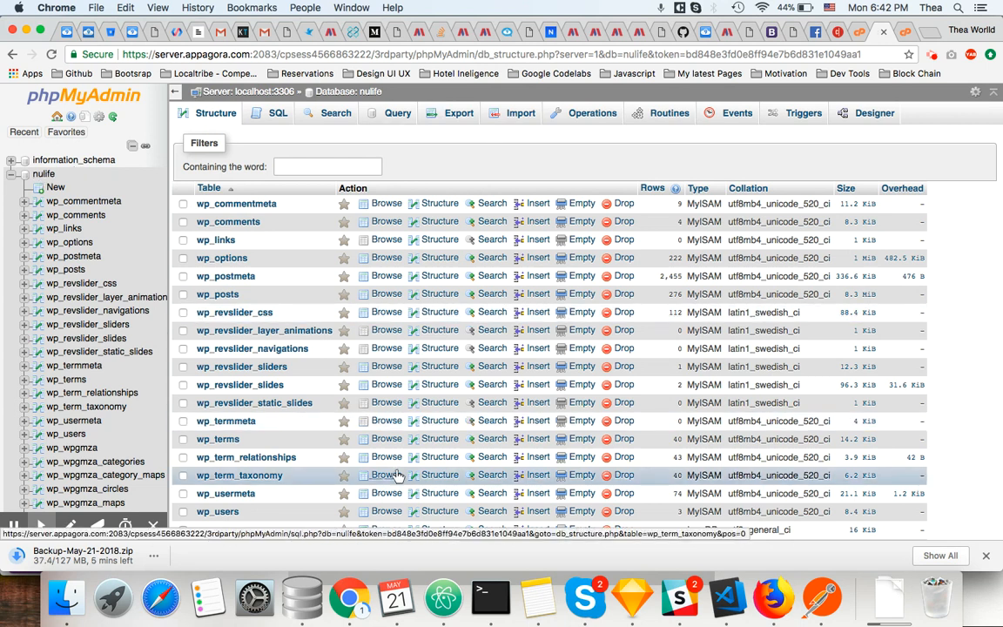
Select all tables of the nulife database in its structure list
{"action": "scroll", "coordinate": [396, 475], "scroll_direction": "down", "scroll_amount": 10}
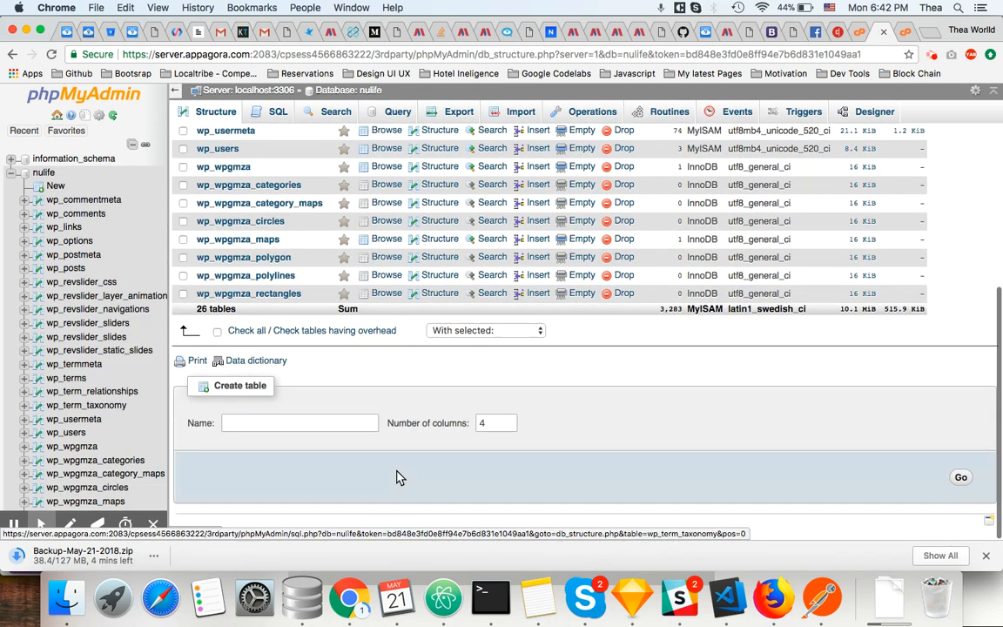
{"action": "left_click", "coordinate": [217, 332]}
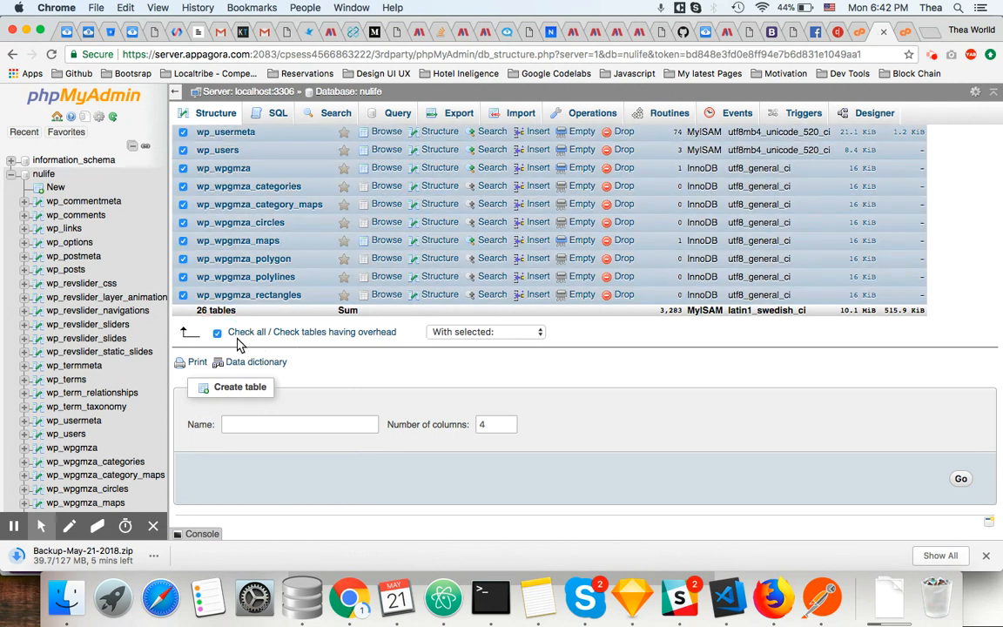
{"action": "scroll", "coordinate": [842, 261], "scroll_direction": "up", "scroll_amount": 5}
{"action": "scroll", "coordinate": [842, 262], "scroll_direction": "up", "scroll_amount": 2}
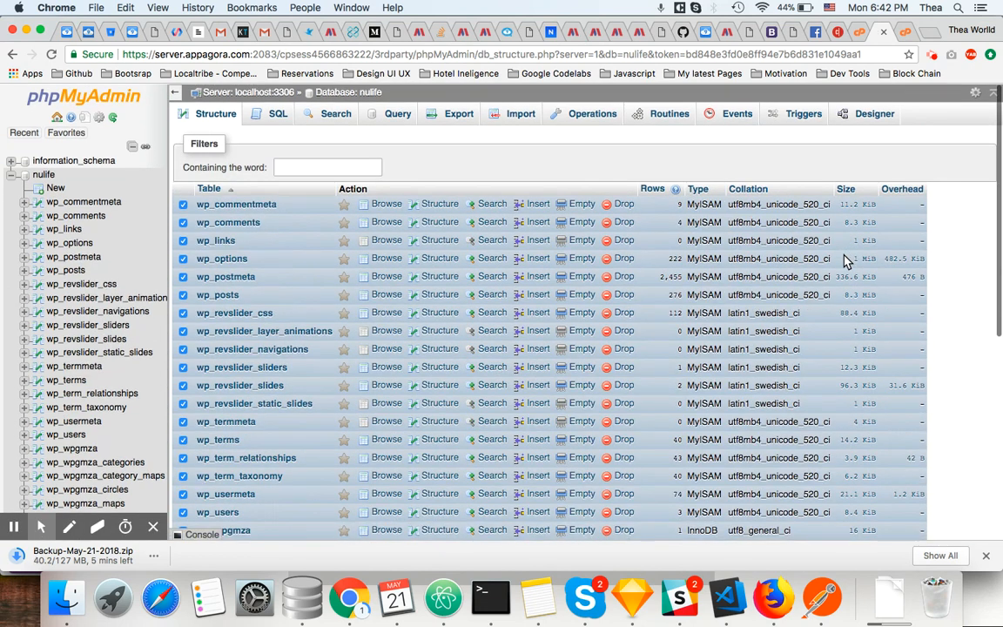
Export the nulife database with the Quick method in SQL format, and return to the cPanel home page
{"action": "left_click", "coordinate": [457, 115]}
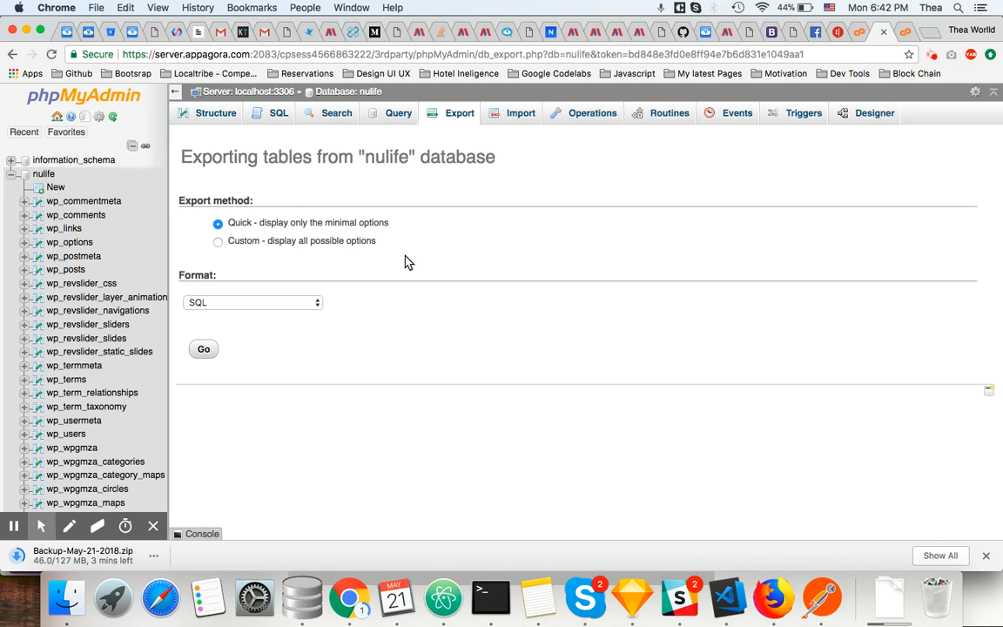
{"action": "left_click", "coordinate": [206, 351]}
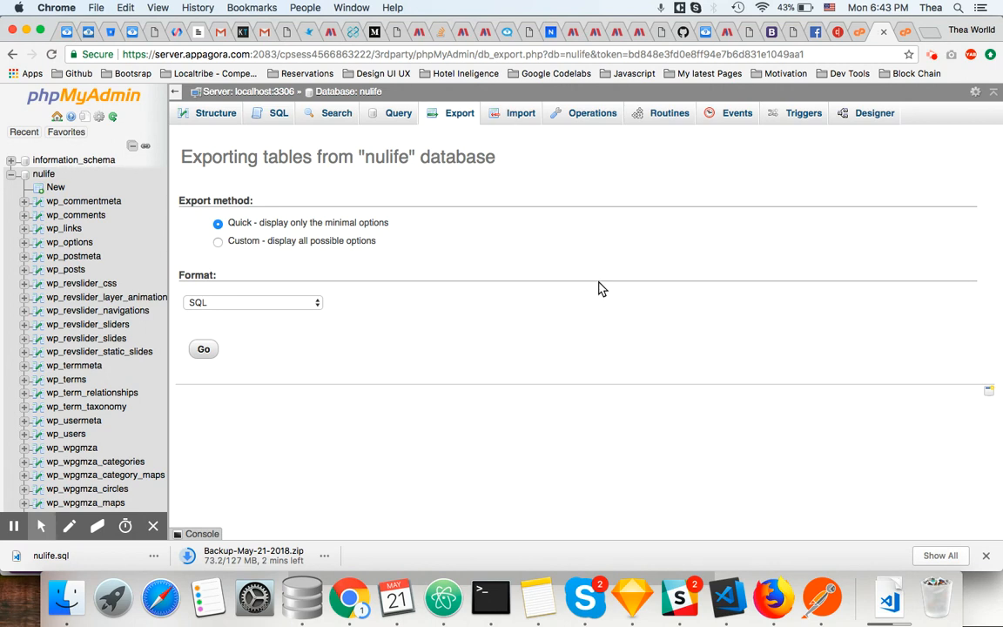
{"action": "left_click", "coordinate": [859, 33]}
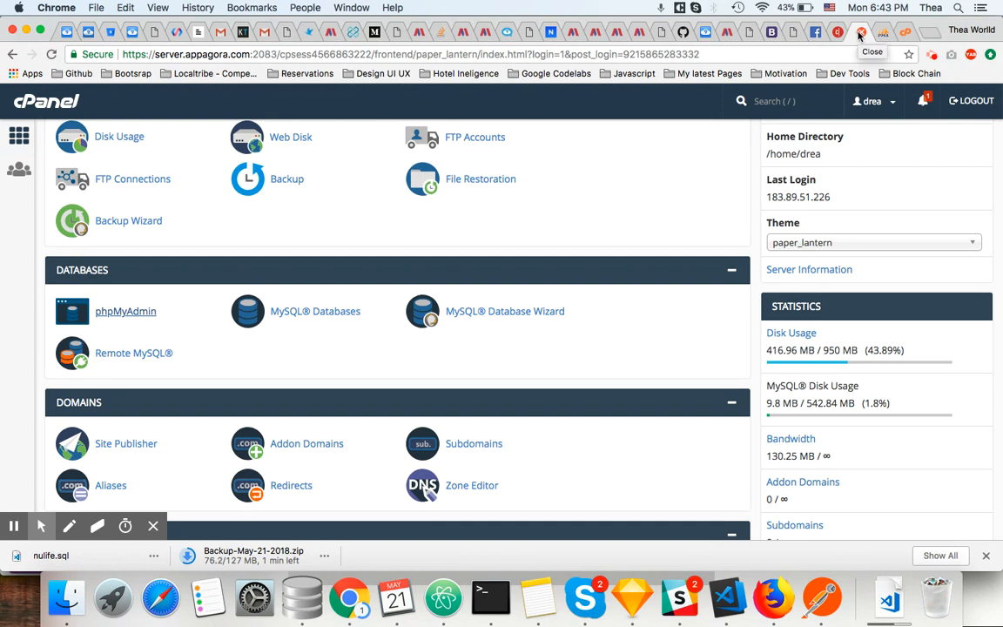